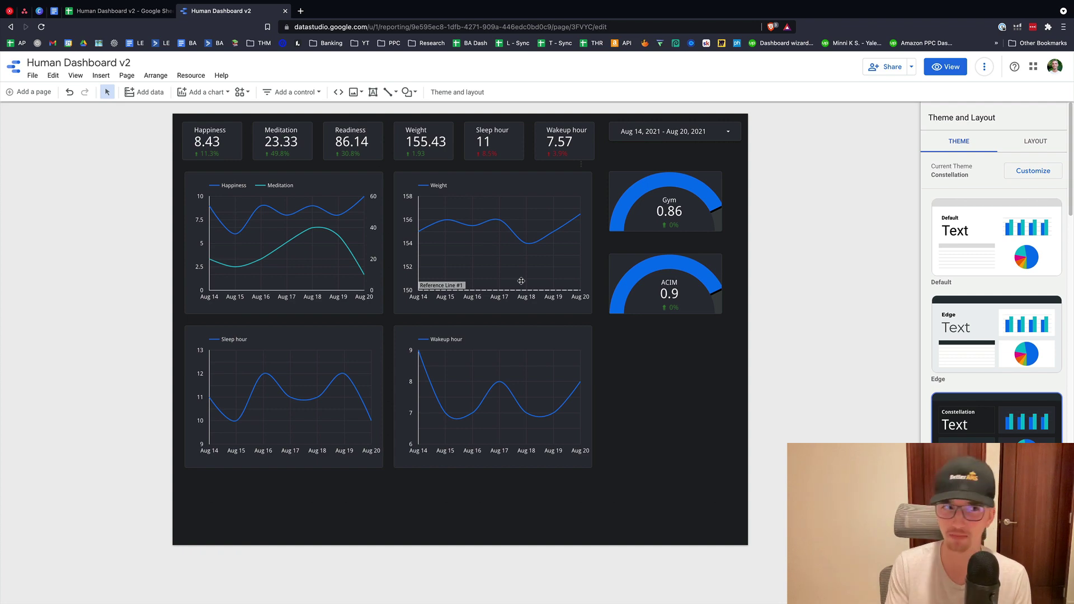
# - Bring up the tracker spreadsheet, dismiss the wakeup-hour note and point out the Meditation column
pyautogui.click(125, 11)
pyautogui.click(218, 11)
pyautogui.click(123, 12)
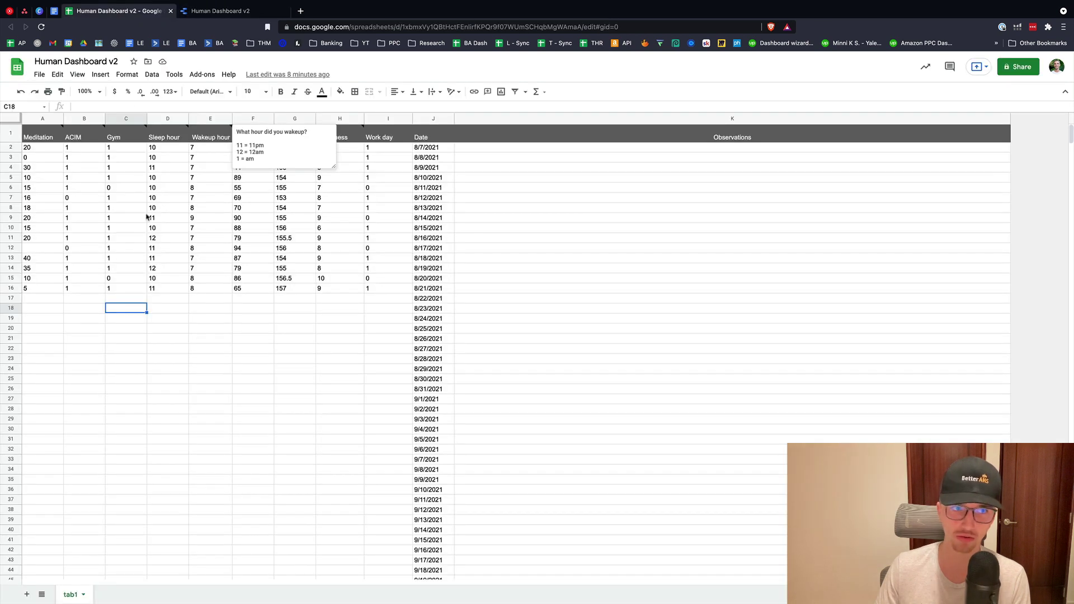
pyautogui.click(193, 359)
pyautogui.click(37, 136)
pyautogui.click(290, 360)
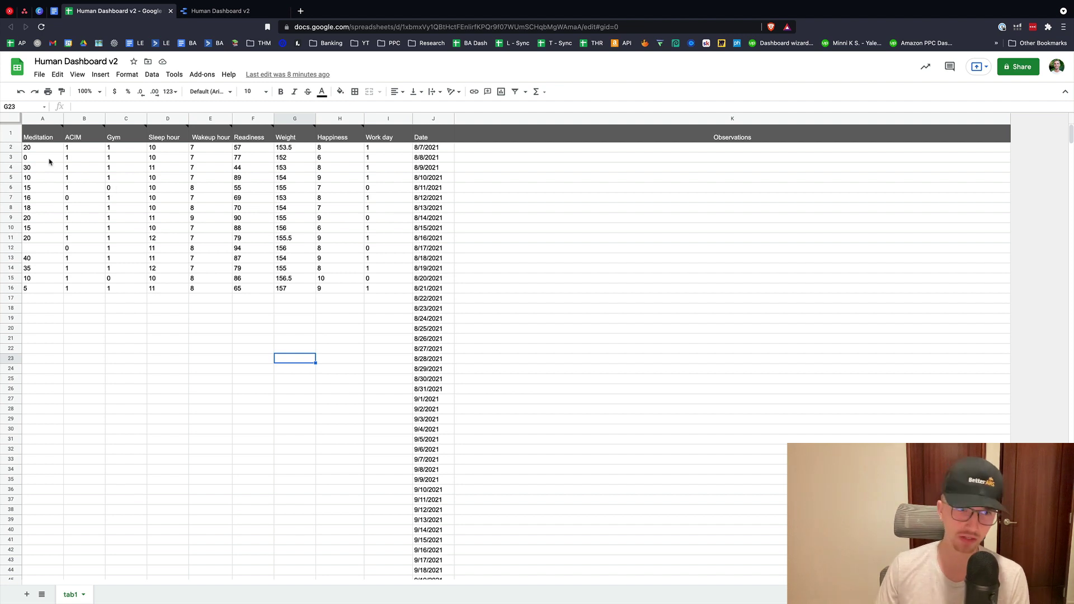
# - Highlight the Meditation values from A2 to A16 and the ACIM values in column B
pyautogui.moveTo(44, 147); pyautogui.dragTo(51, 275)
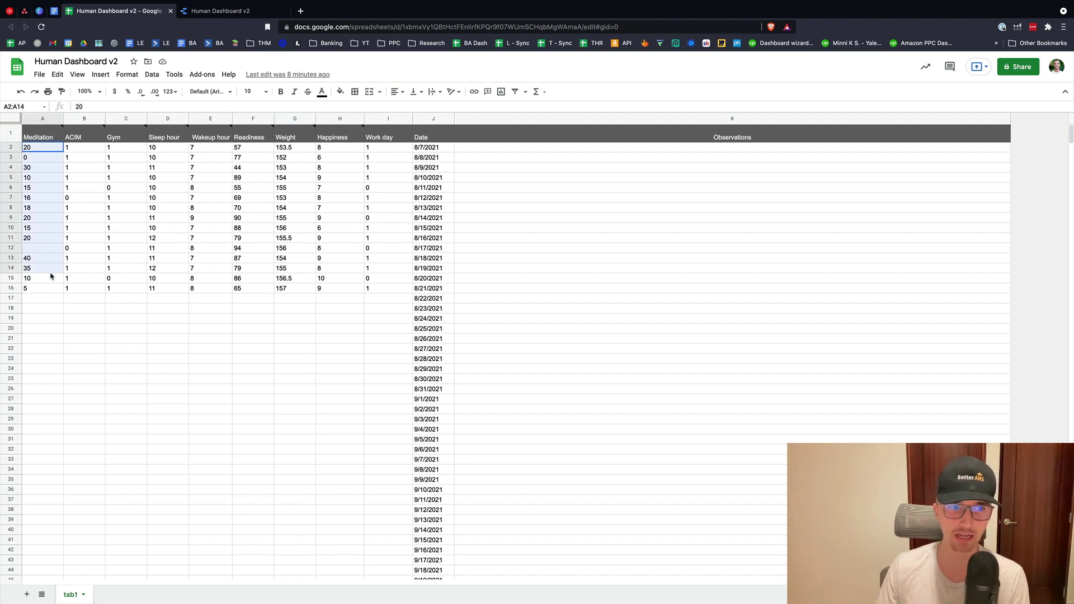
pyautogui.click(49, 307)
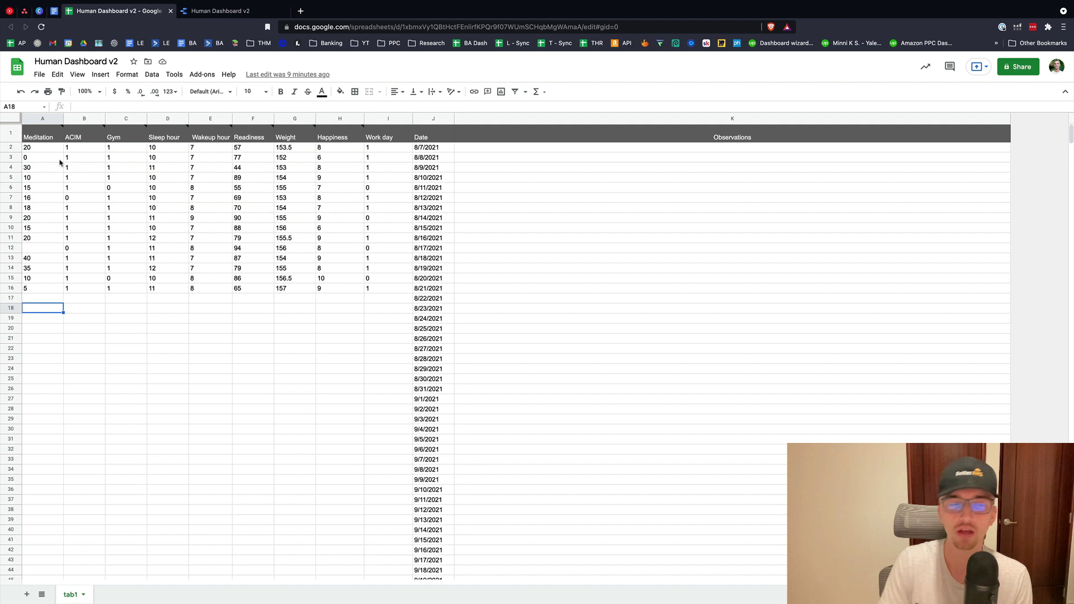
pyautogui.moveTo(52, 149); pyautogui.dragTo(55, 291)
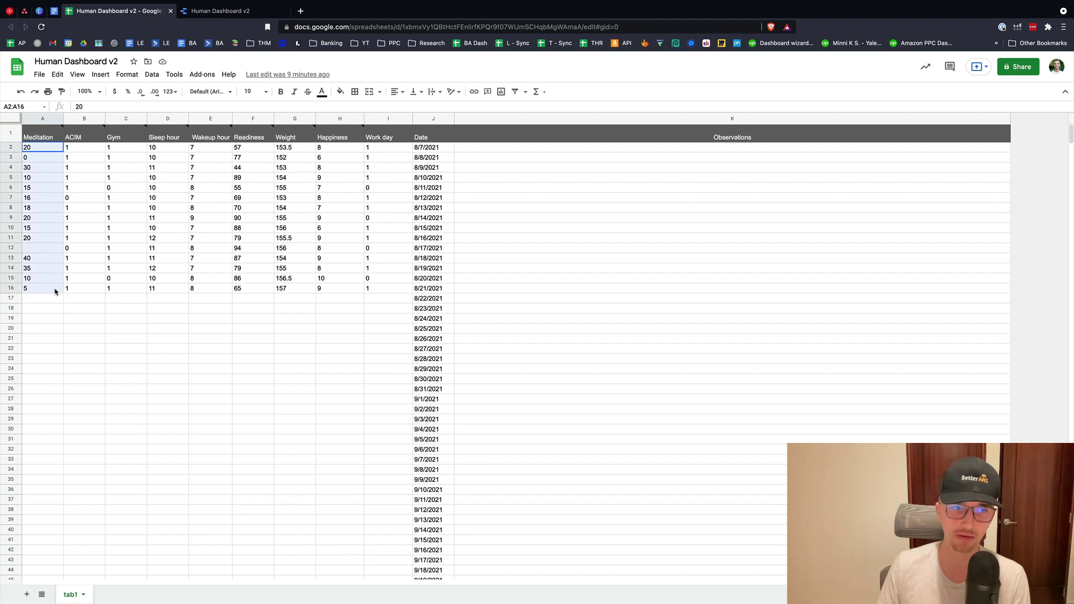
pyautogui.moveTo(98, 148); pyautogui.dragTo(82, 268)
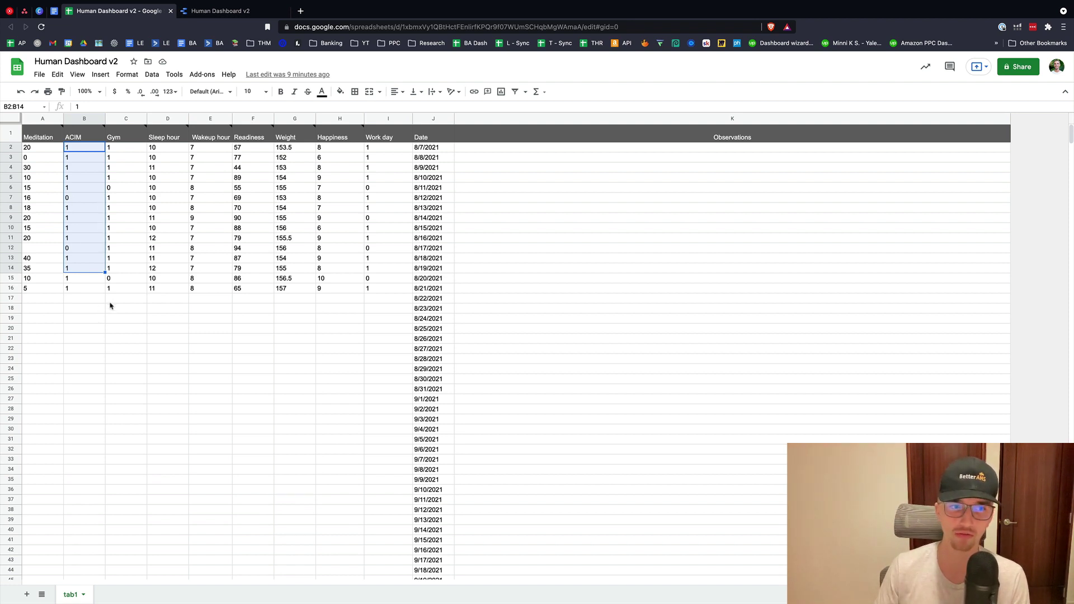
pyautogui.click(112, 301)
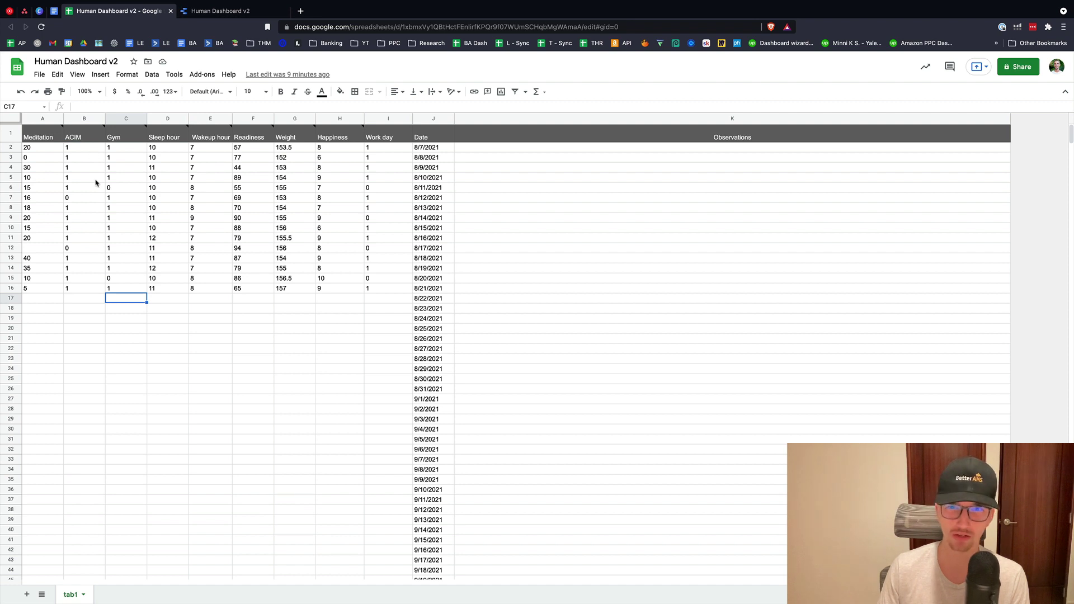
# - Point out individual ACIM entries, such as a 1, and the Gym values including row 6
pyautogui.click(93, 176)
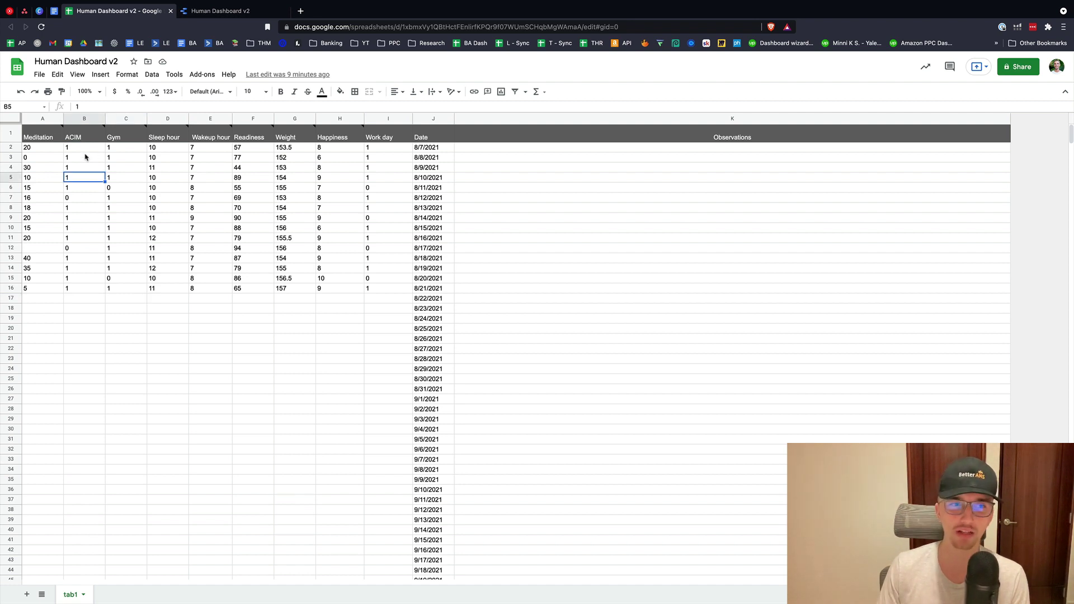
pyautogui.click(88, 161)
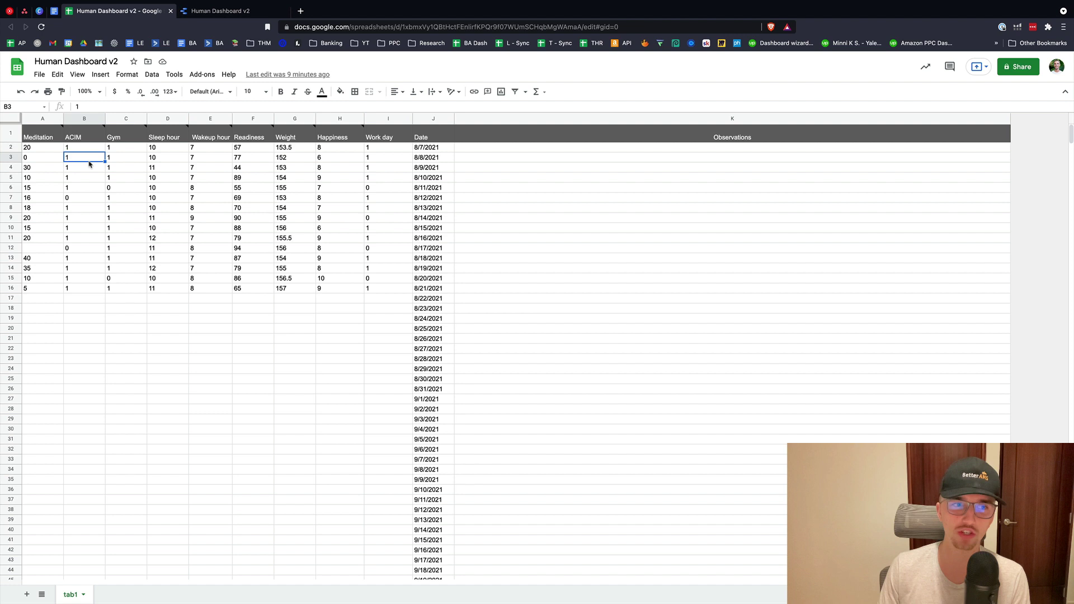
pyautogui.click(89, 197)
pyautogui.click(116, 319)
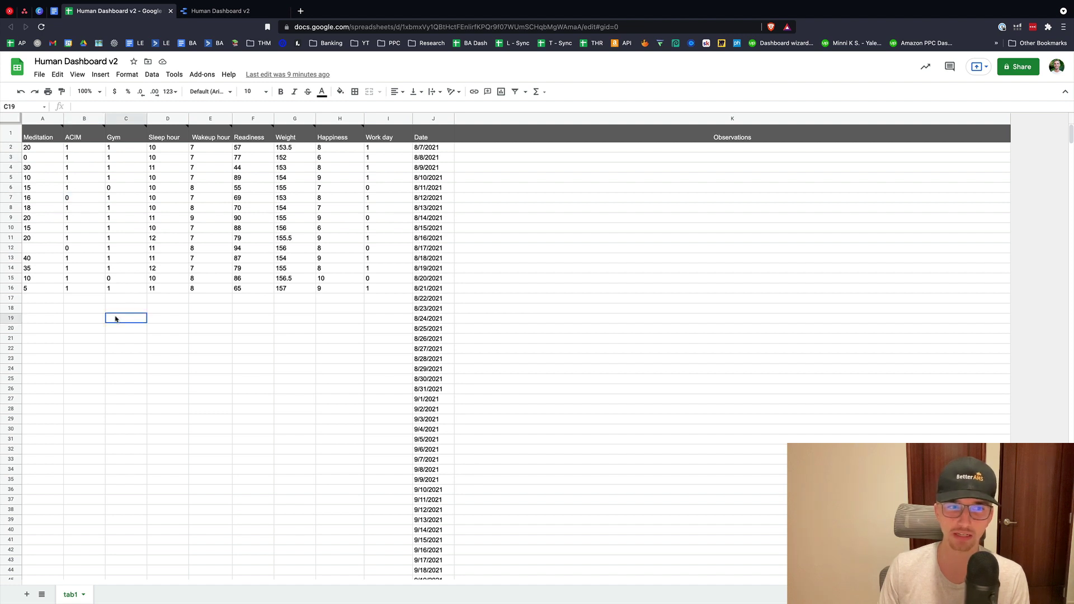
pyautogui.click(130, 147)
pyautogui.click(132, 189)
pyautogui.click(178, 343)
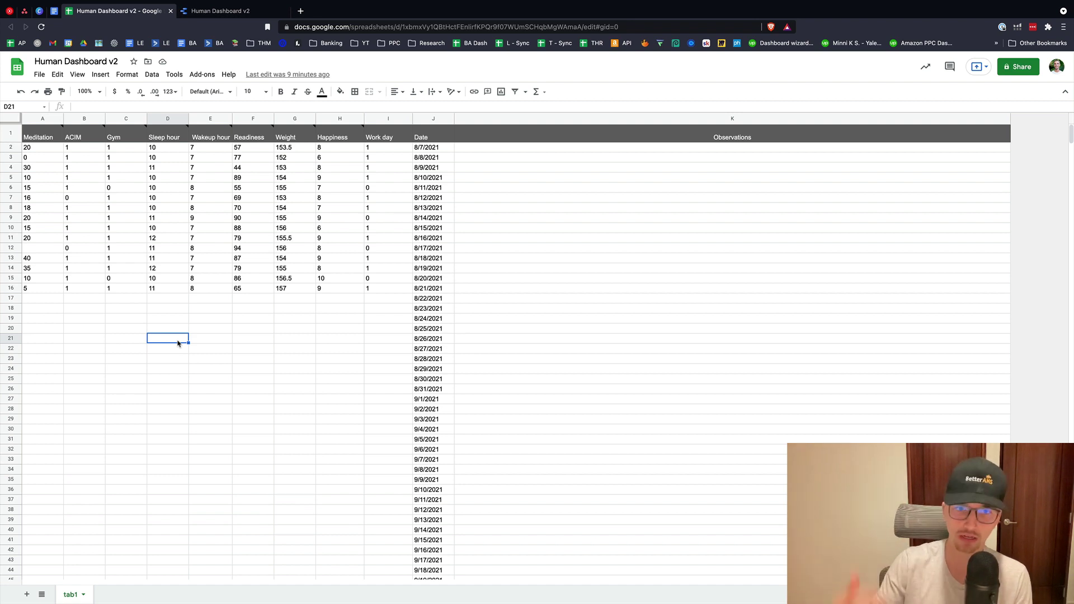
pyautogui.click(212, 350)
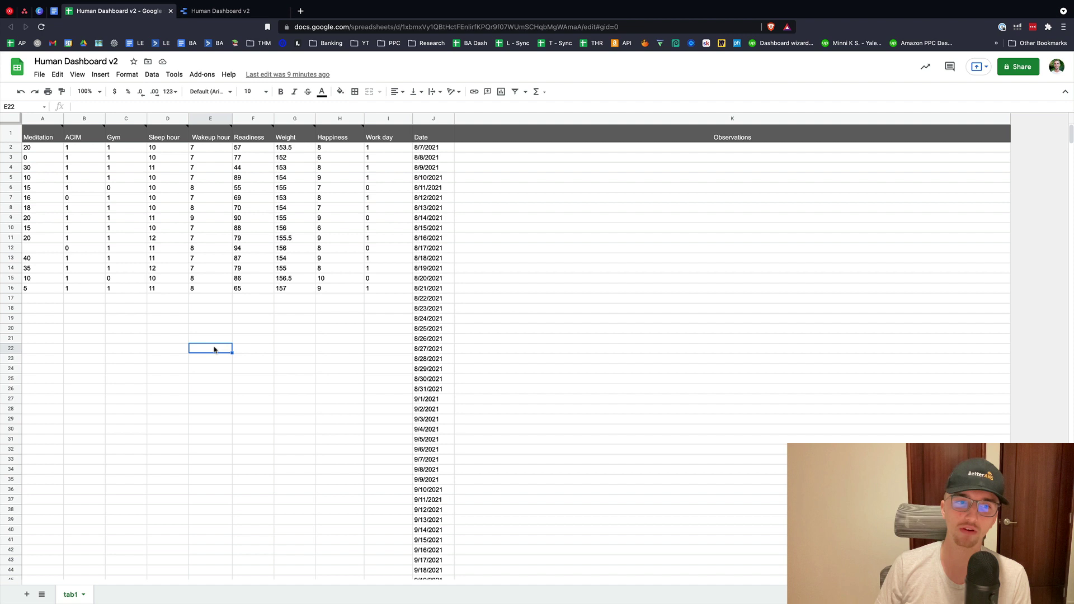
# - Point out the first Sleep hour value of 10, after a quick glance back at the report
pyautogui.click(164, 150)
pyautogui.click(191, 327)
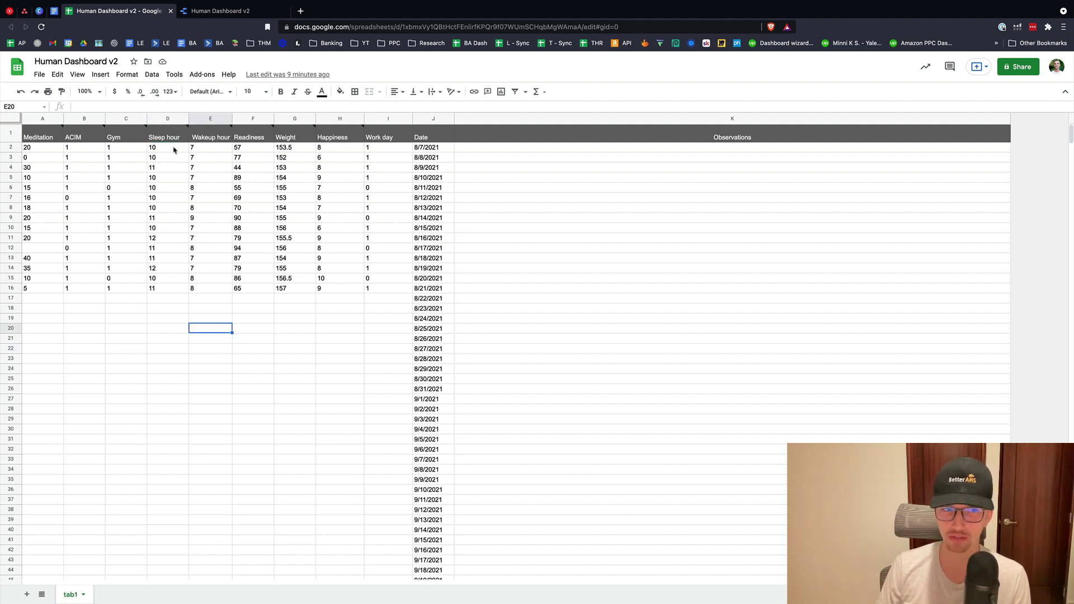
pyautogui.click(221, 11)
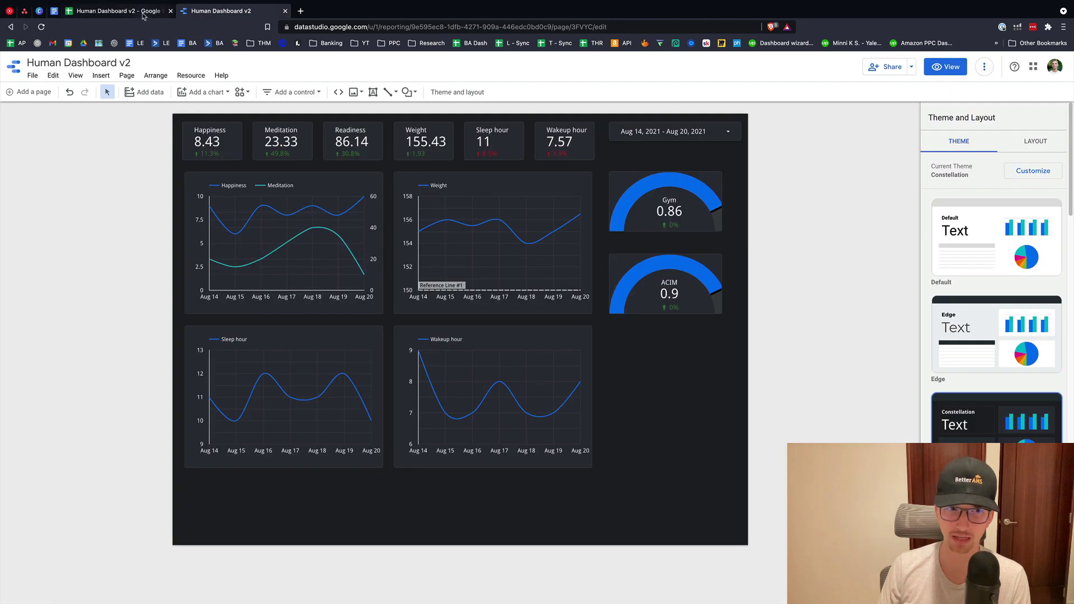
pyautogui.click(119, 10)
pyautogui.press('Up')
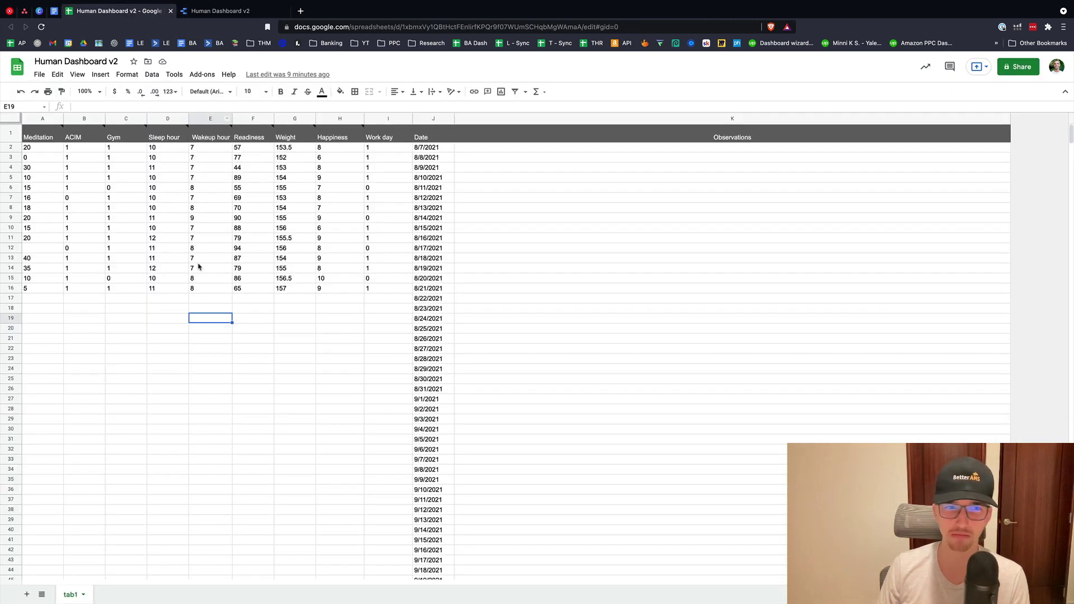
pyautogui.click(165, 149)
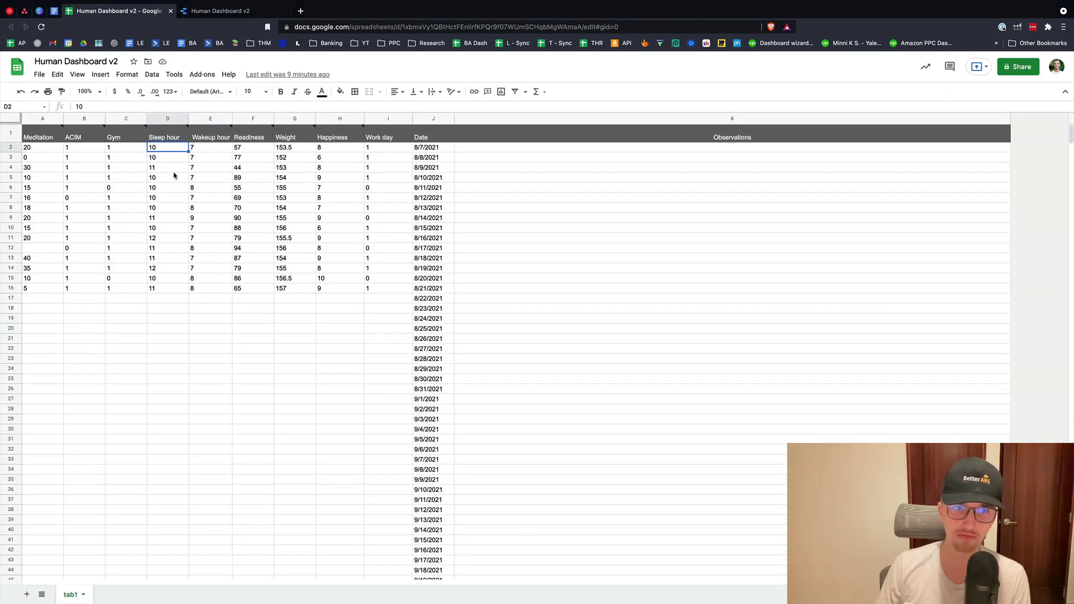
pyautogui.click(231, 318)
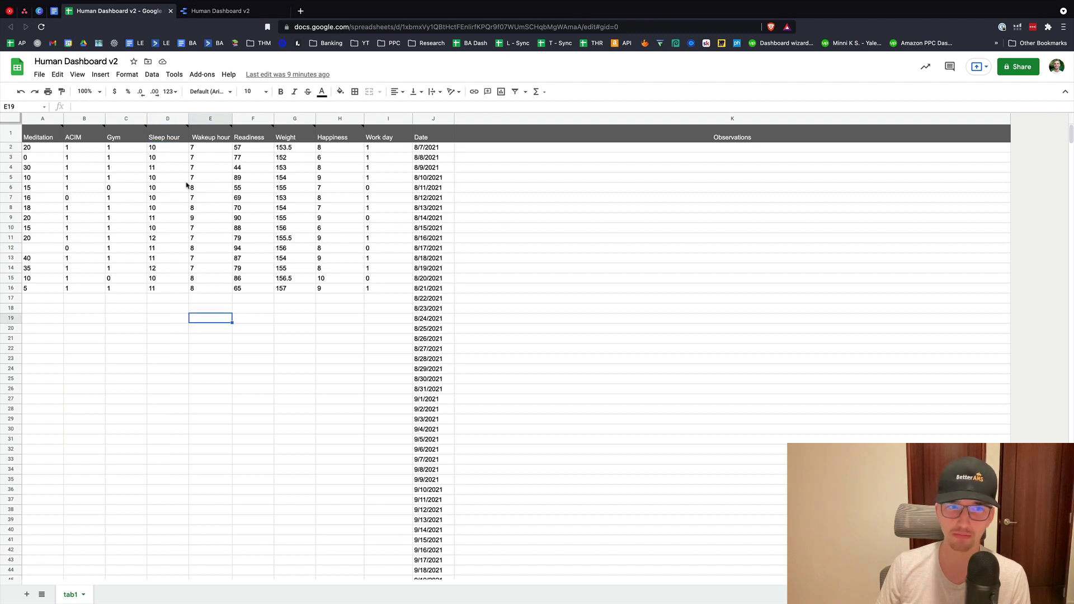
# - Point out a Sleep hour value of 11 and highlight the Wakeup hour values E2 to E16
pyautogui.moveTo(178, 131)
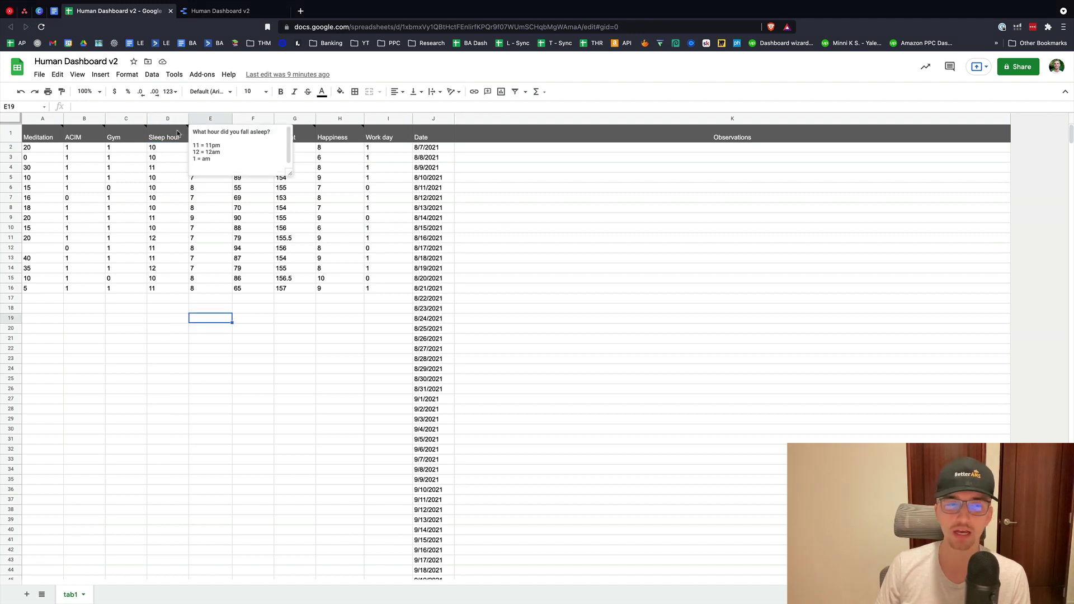
pyautogui.click(172, 167)
pyautogui.moveTo(215, 141)
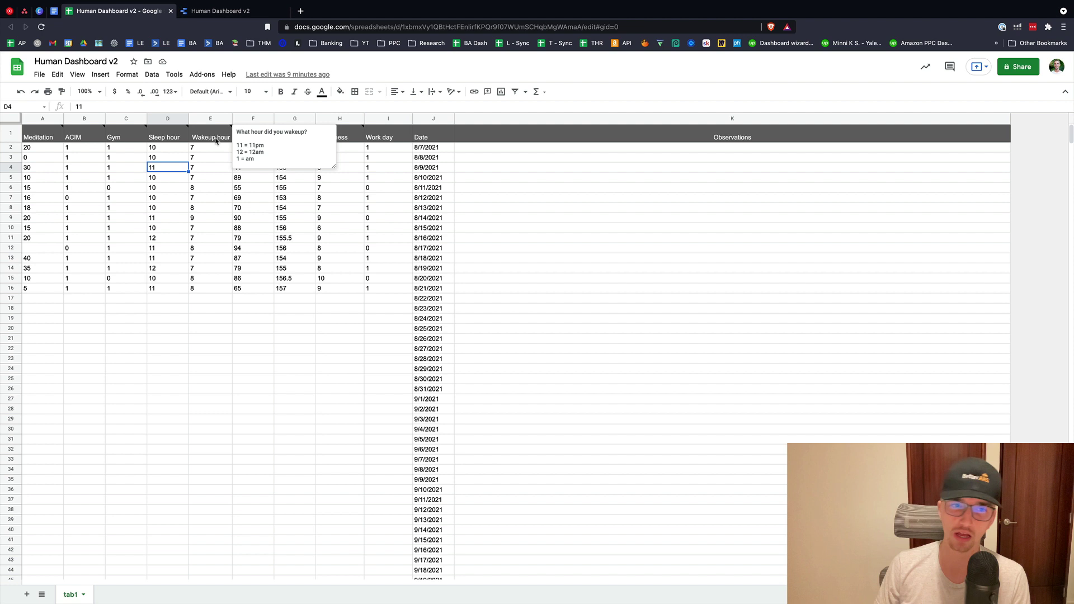
pyautogui.moveTo(215, 149); pyautogui.dragTo(218, 291)
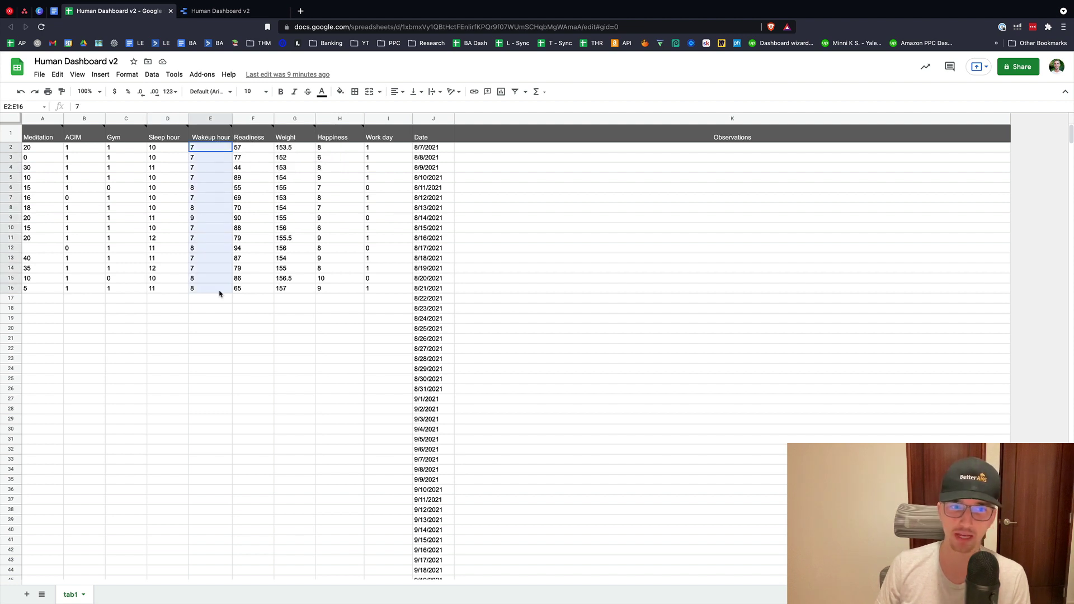
pyautogui.click(230, 339)
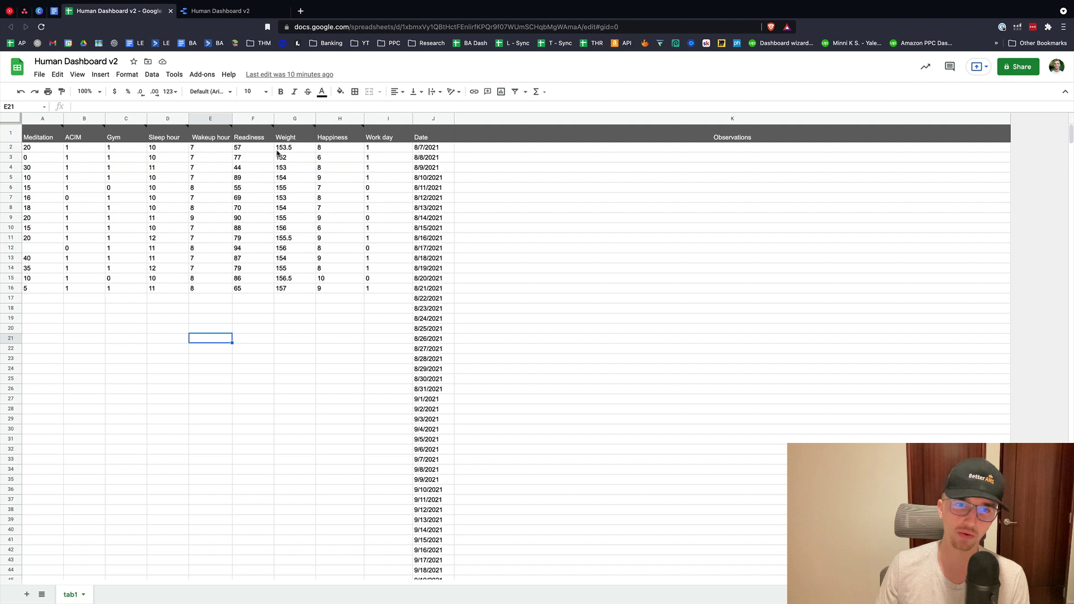
# - Point out the Weight entries 153.5 and 155 within the daily tracker data
pyautogui.moveTo(259, 139)
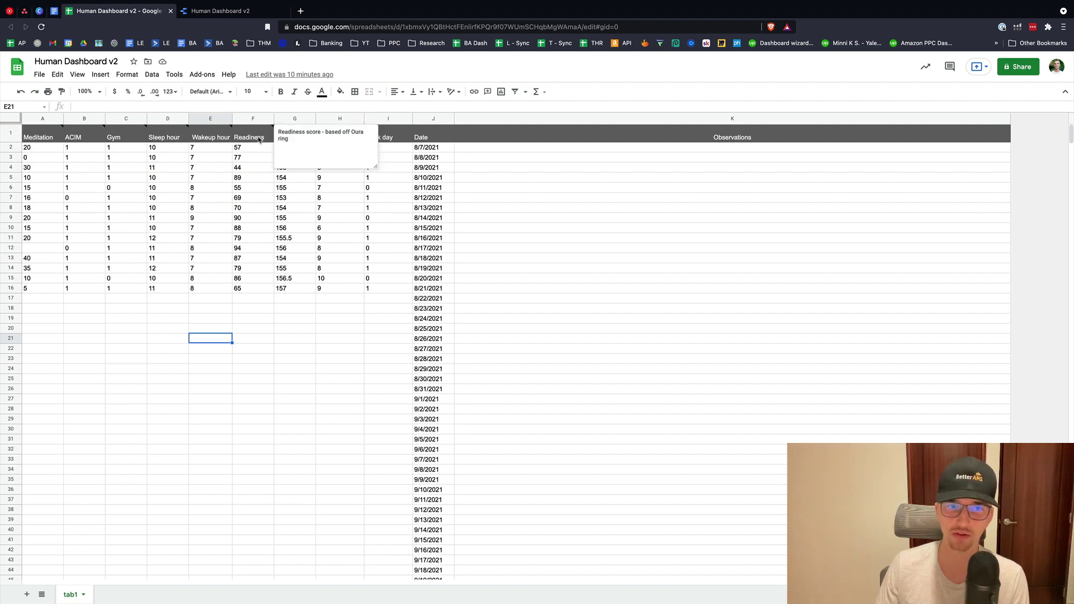
pyautogui.click(294, 218)
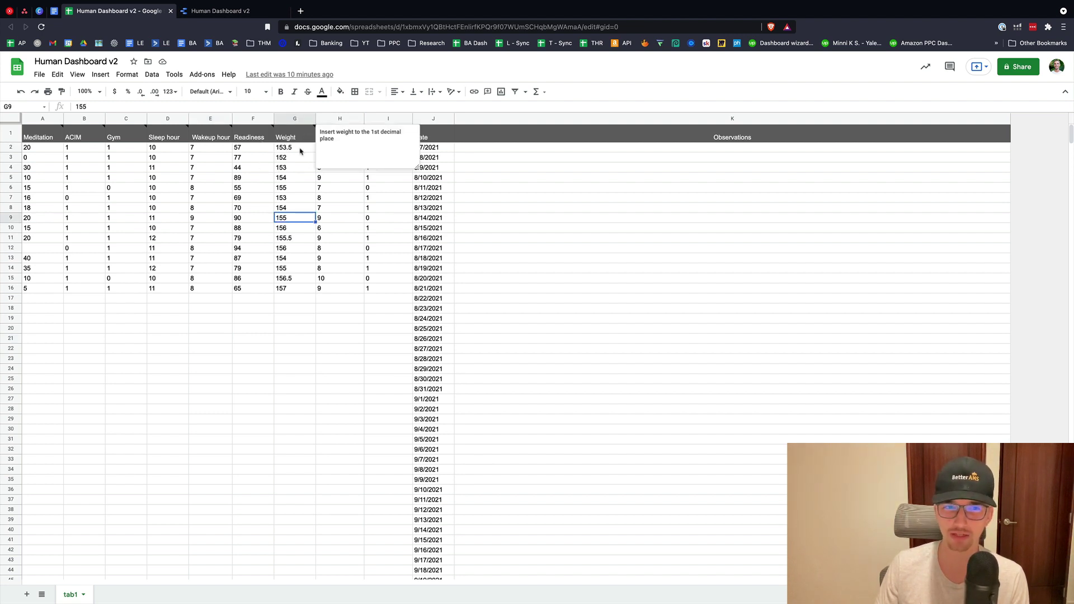
pyautogui.click(302, 149)
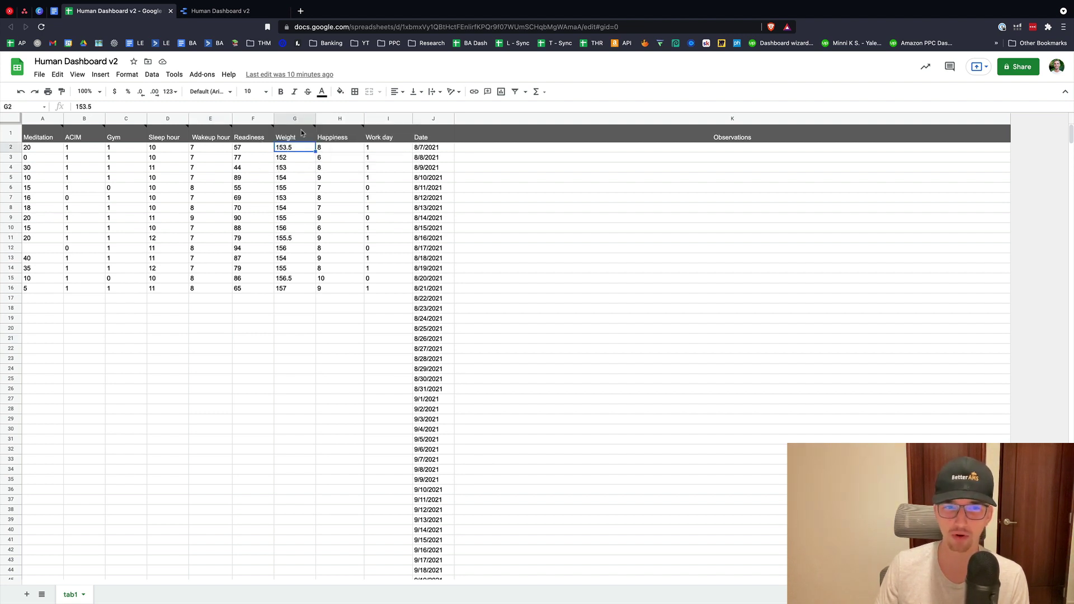
pyautogui.click(304, 177)
pyautogui.click(365, 289)
pyautogui.keyDown('shift'); pyautogui.click(43, 149); pyautogui.keyUp('shift')
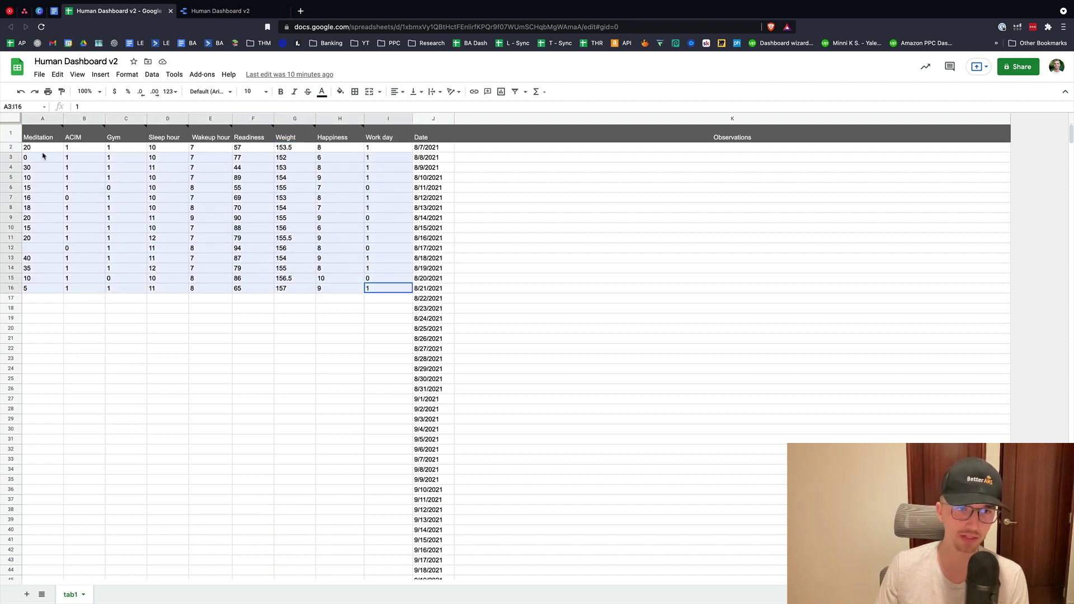
pyautogui.click(278, 252)
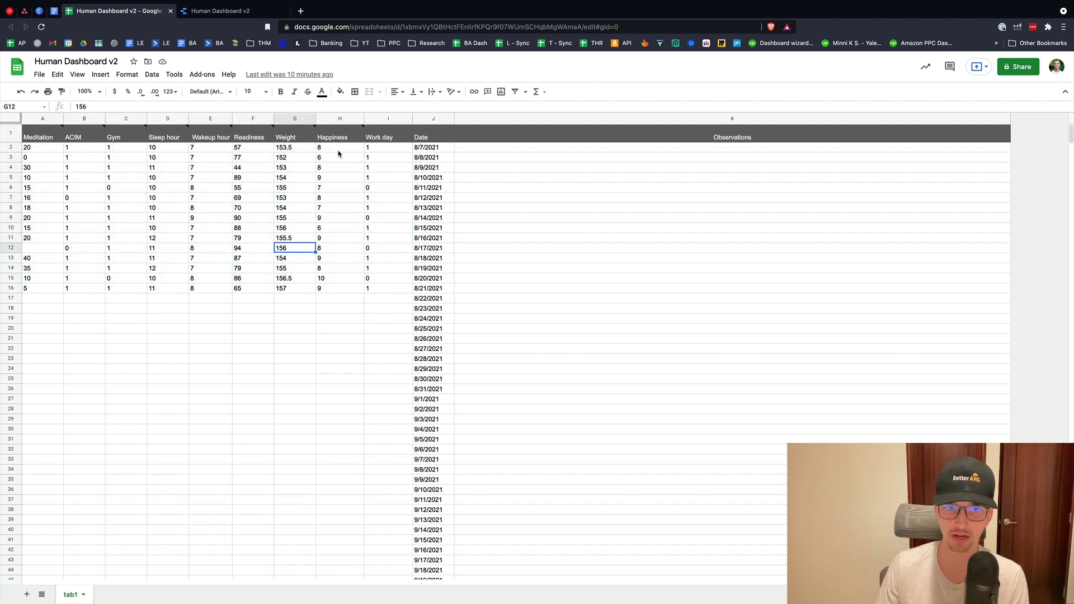
# - Review the Happiness scores and Work day entries, then return to the Human Dashboard v2 report
pyautogui.click(339, 149)
pyautogui.click(341, 189)
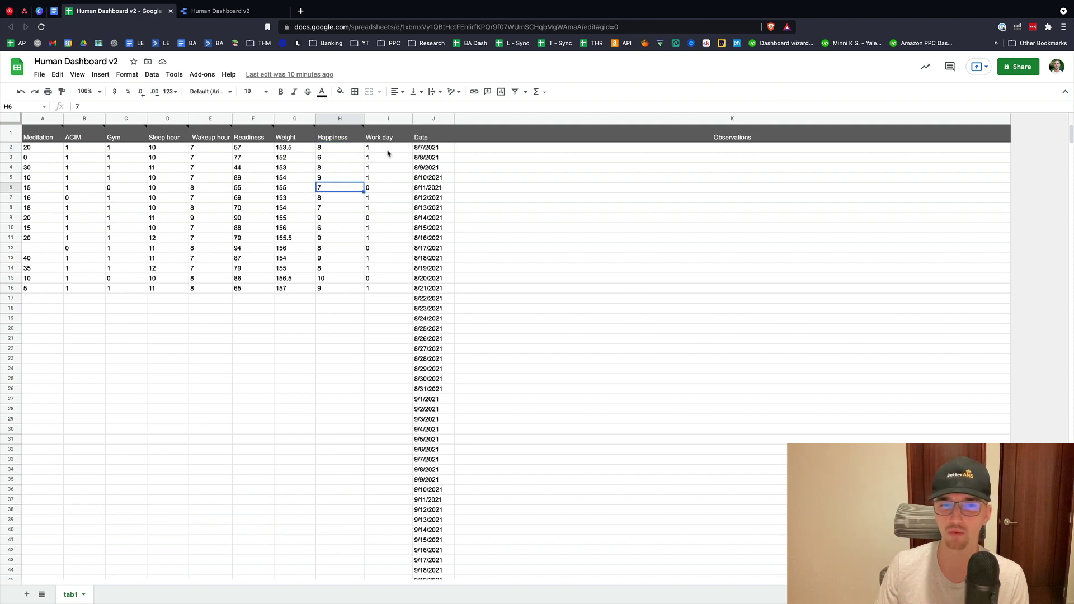
pyautogui.click(389, 187)
pyautogui.click(387, 158)
pyautogui.click(388, 200)
pyautogui.click(390, 187)
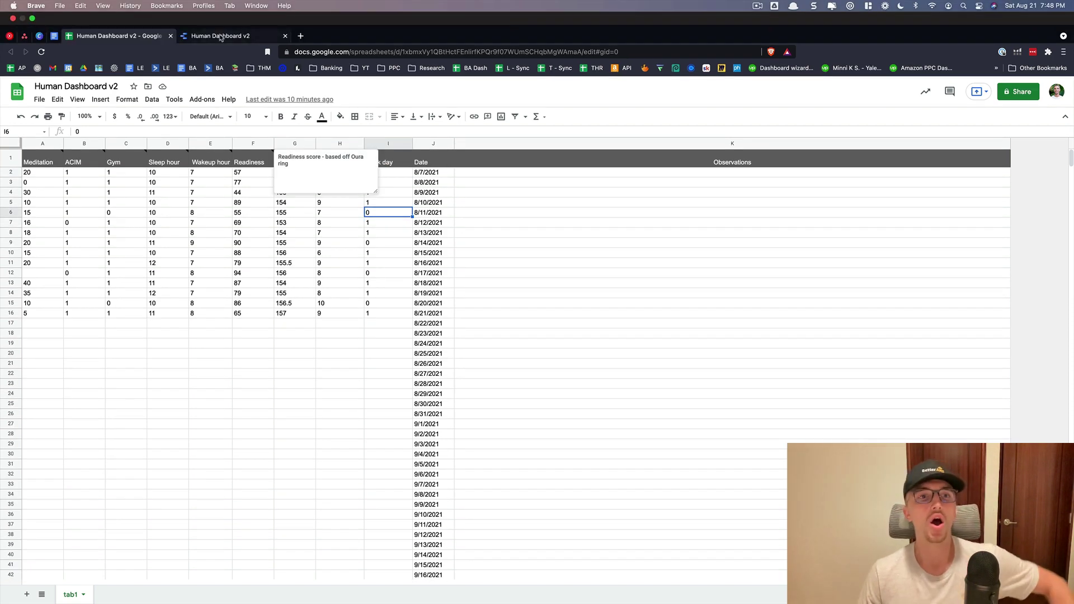
pyautogui.click(220, 36)
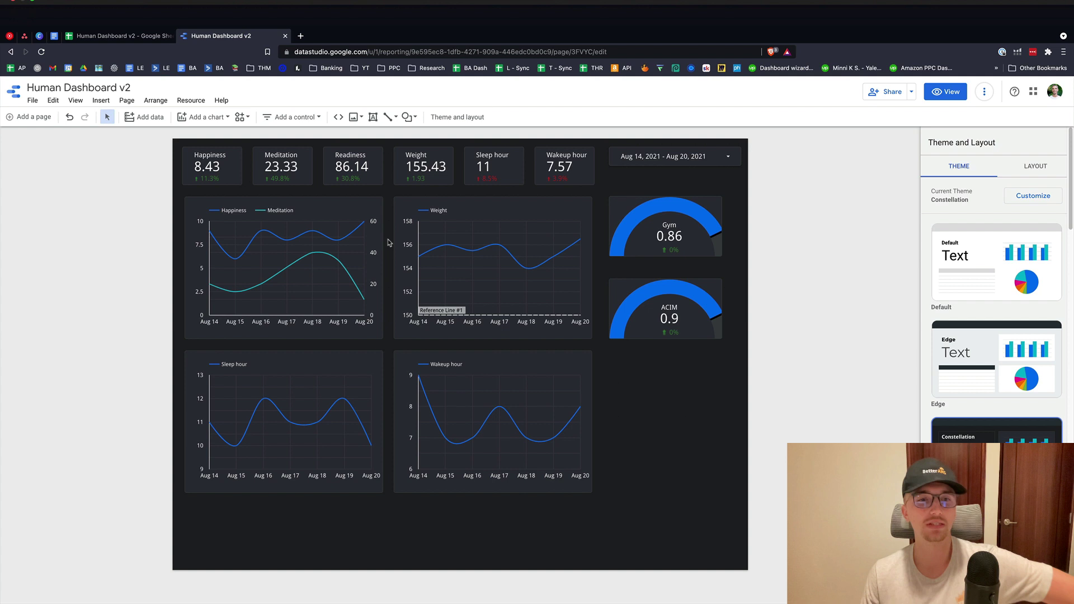
# - Select the Happiness scorecard, inspect the date range control's settings, then select the Weight scorecard
pyautogui.click(227, 146)
pyautogui.click(690, 131)
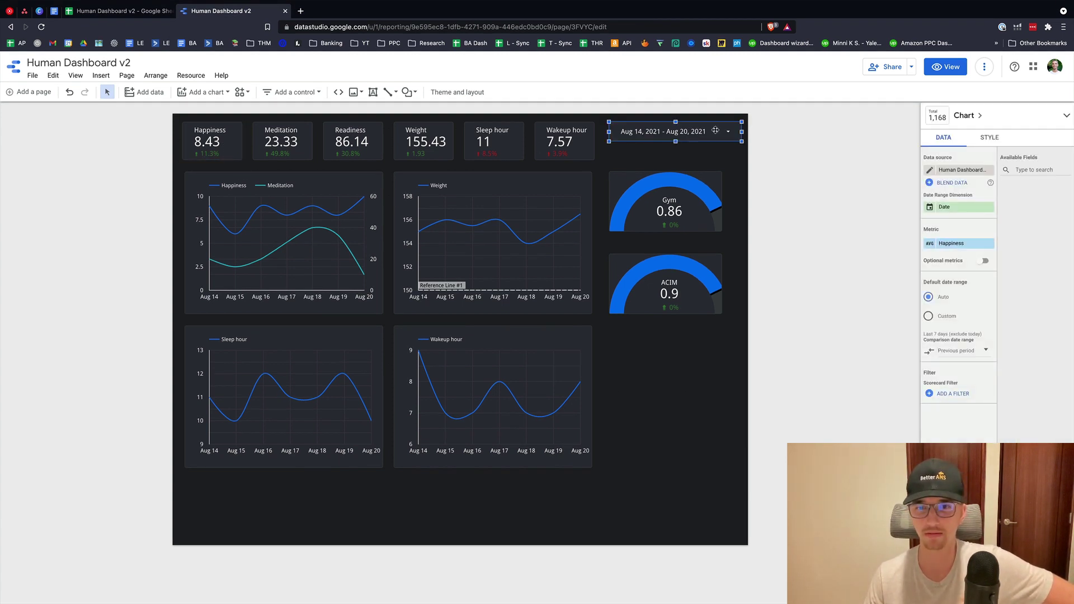
pyautogui.click(638, 137)
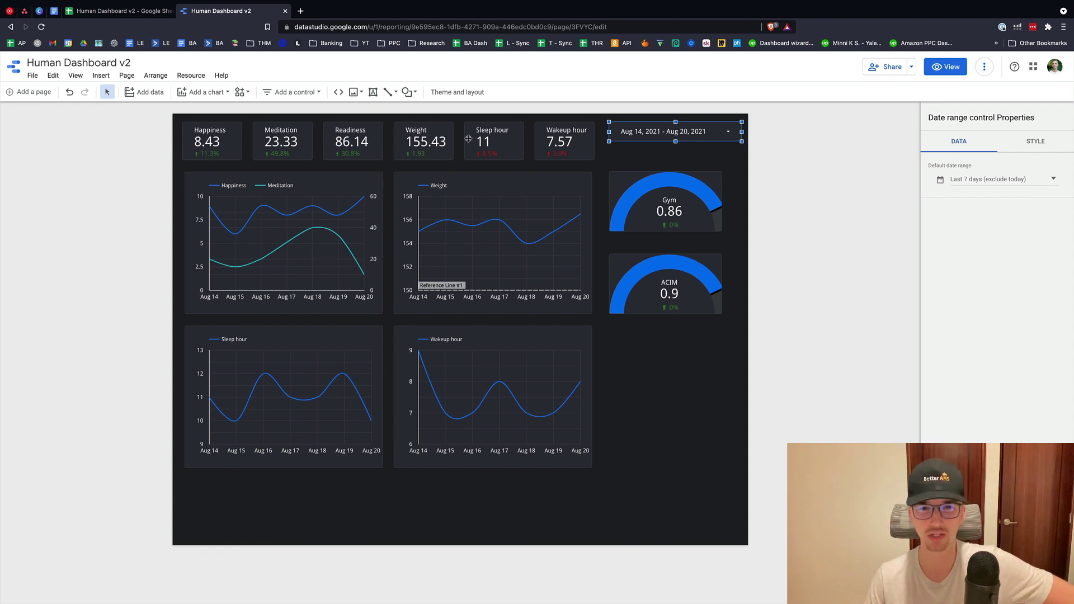
pyautogui.click(437, 155)
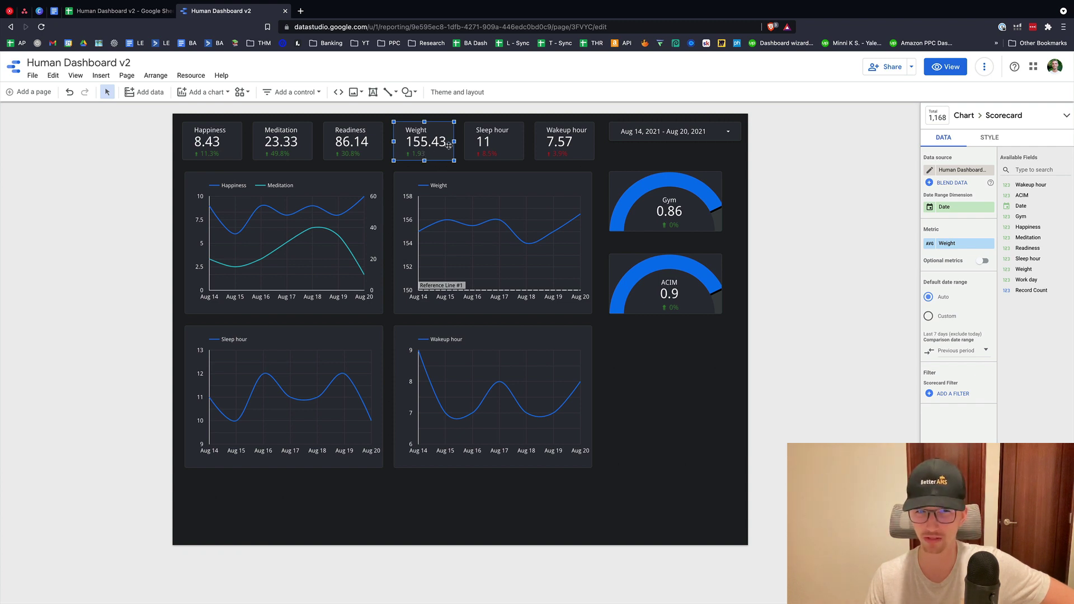
# - Compare the Sleep hour and Wakeup hour scorecards, then select the Happiness and Meditation line chart
pyautogui.click(499, 146)
pyautogui.click(540, 144)
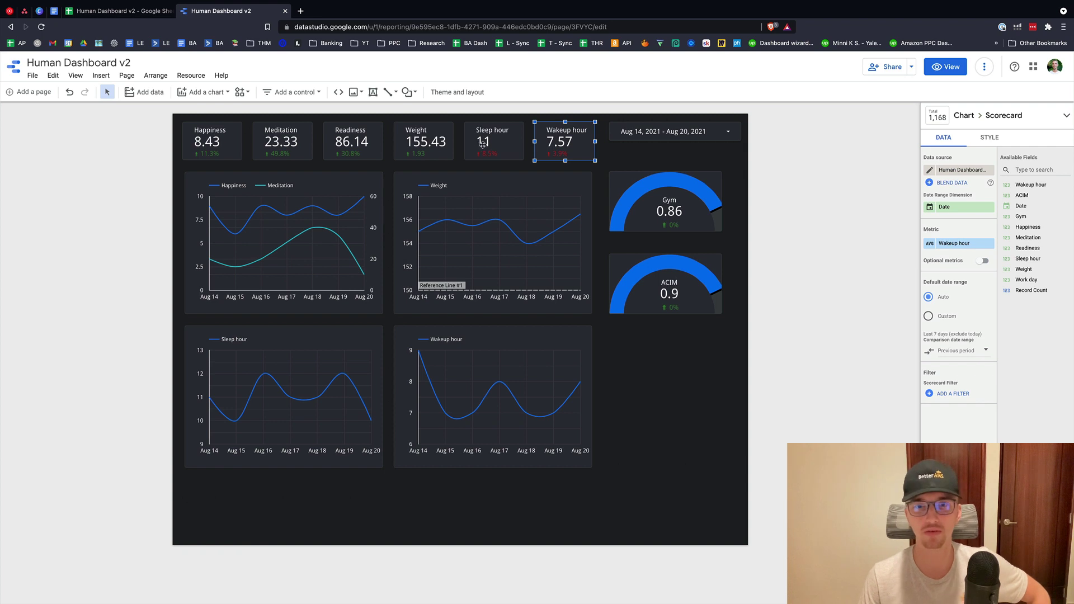
pyautogui.click(481, 145)
pyautogui.click(546, 143)
pyautogui.click(506, 144)
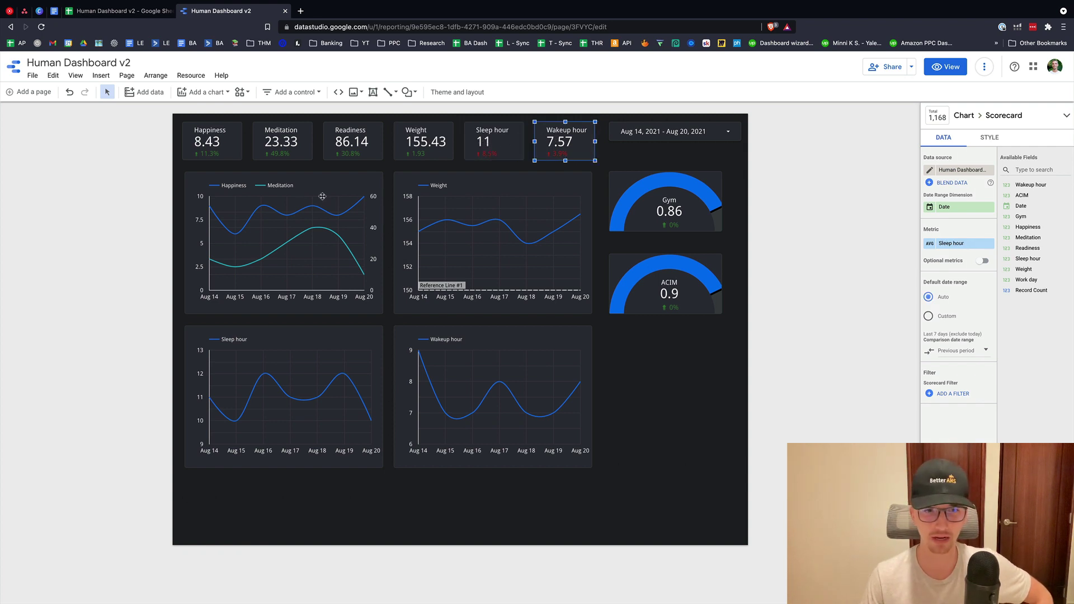
pyautogui.click(301, 219)
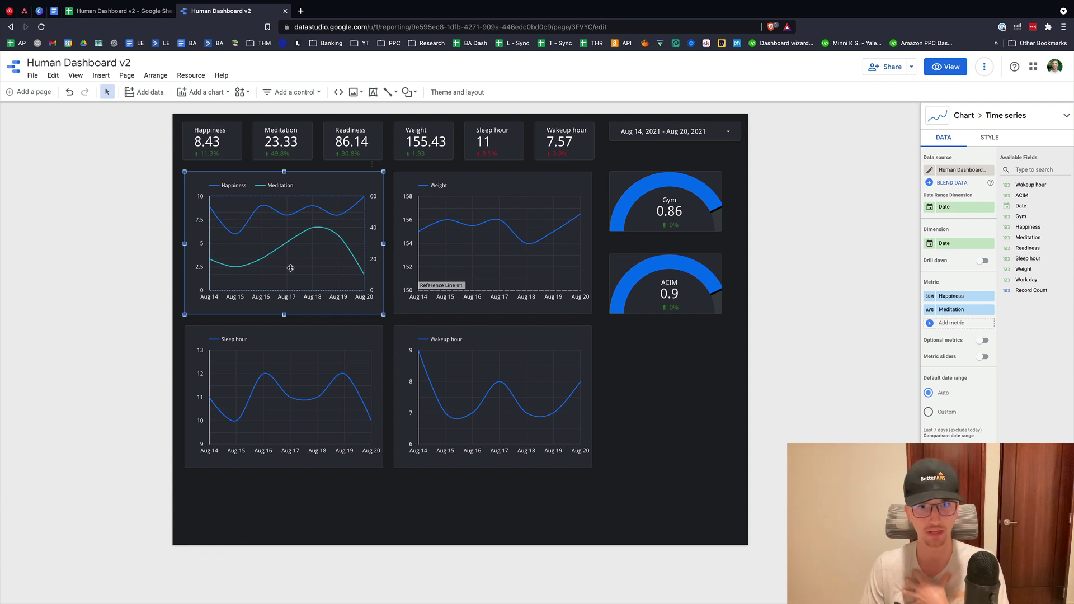
# - Select the Weight, Sleep hour and Wakeup hour line charts, then the Gym and ACIM gauges, then deselect all
pyautogui.click(511, 209)
pyautogui.click(272, 213)
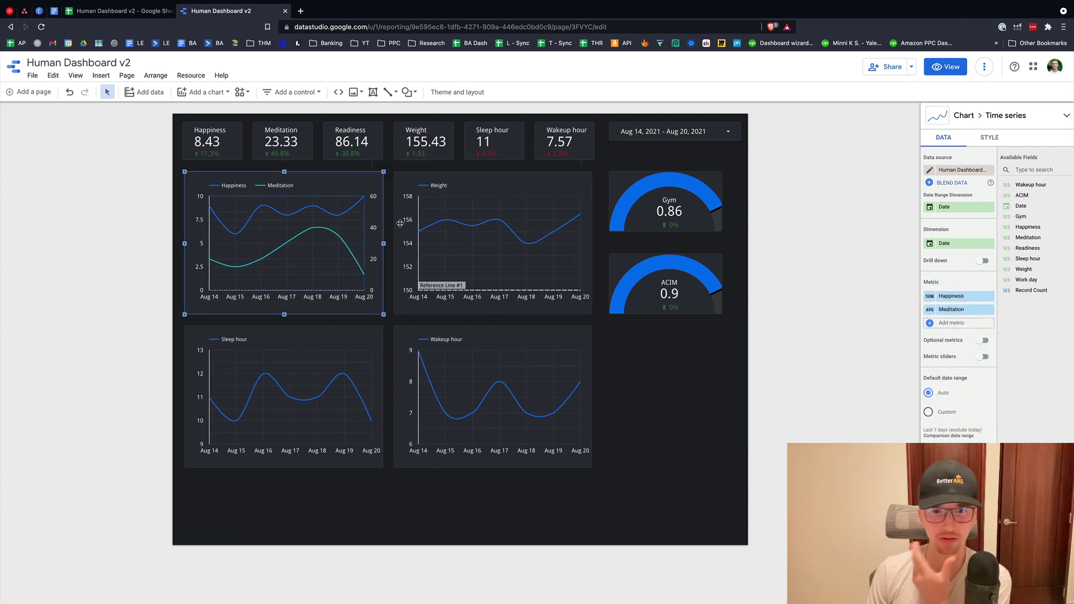
pyautogui.click(492, 228)
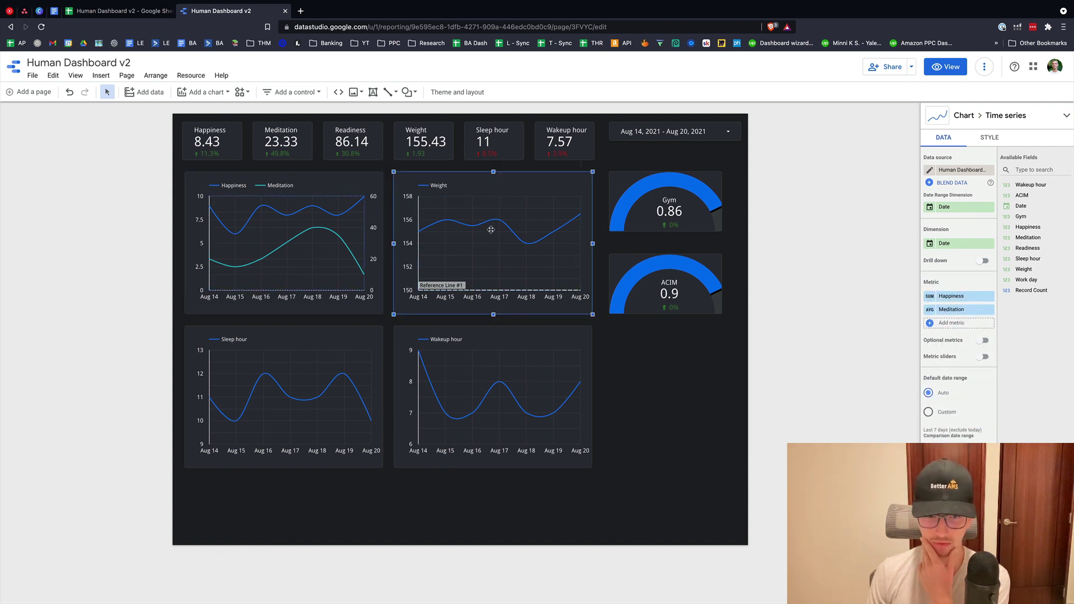
pyautogui.click(334, 378)
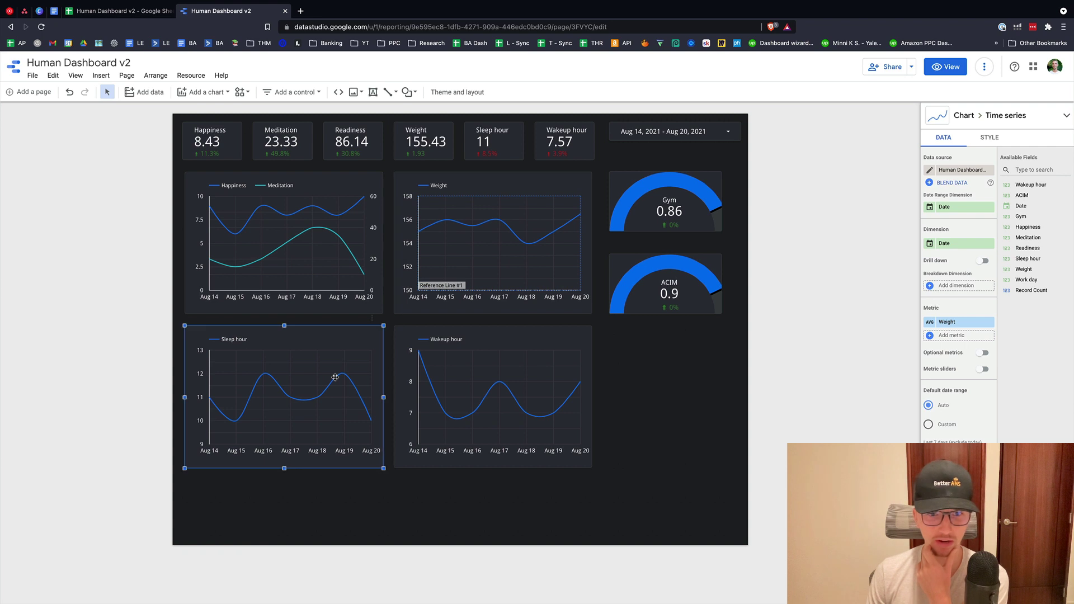
pyautogui.click(494, 378)
pyautogui.click(666, 377)
pyautogui.click(675, 229)
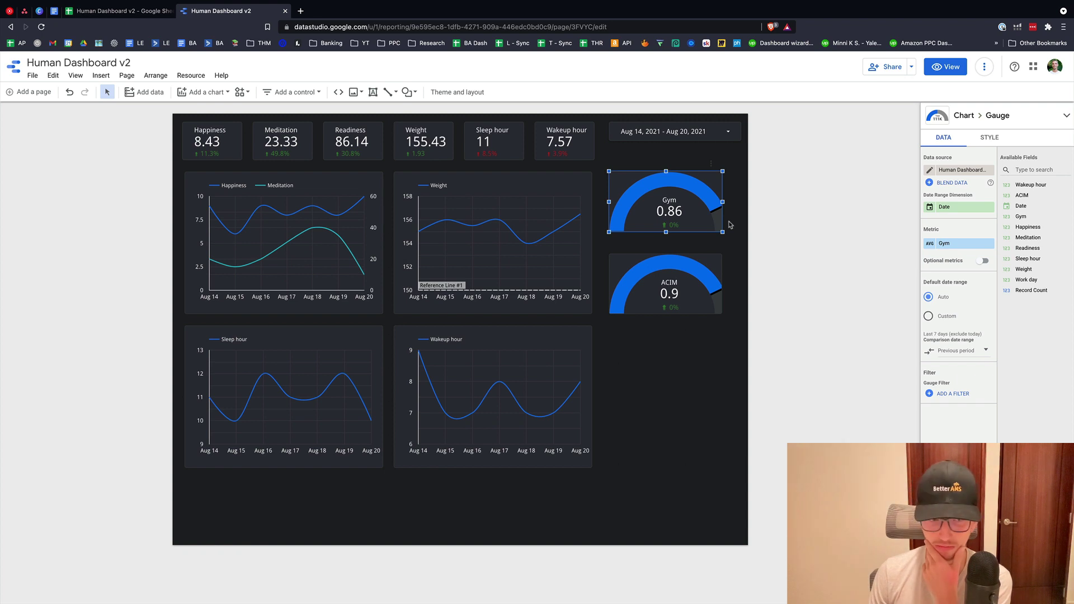
pyautogui.click(685, 293)
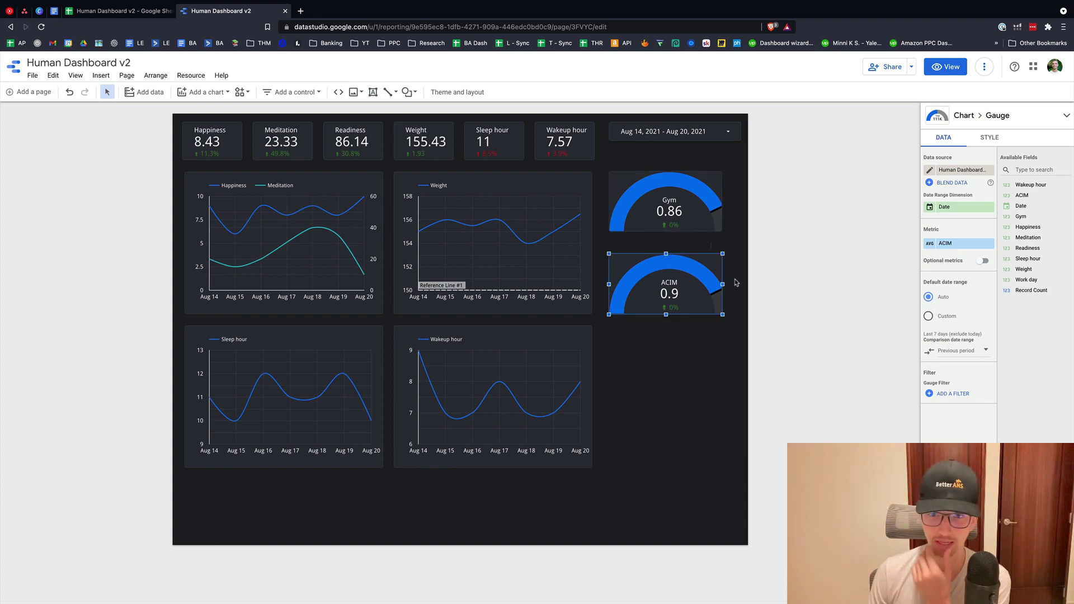
pyautogui.click(674, 404)
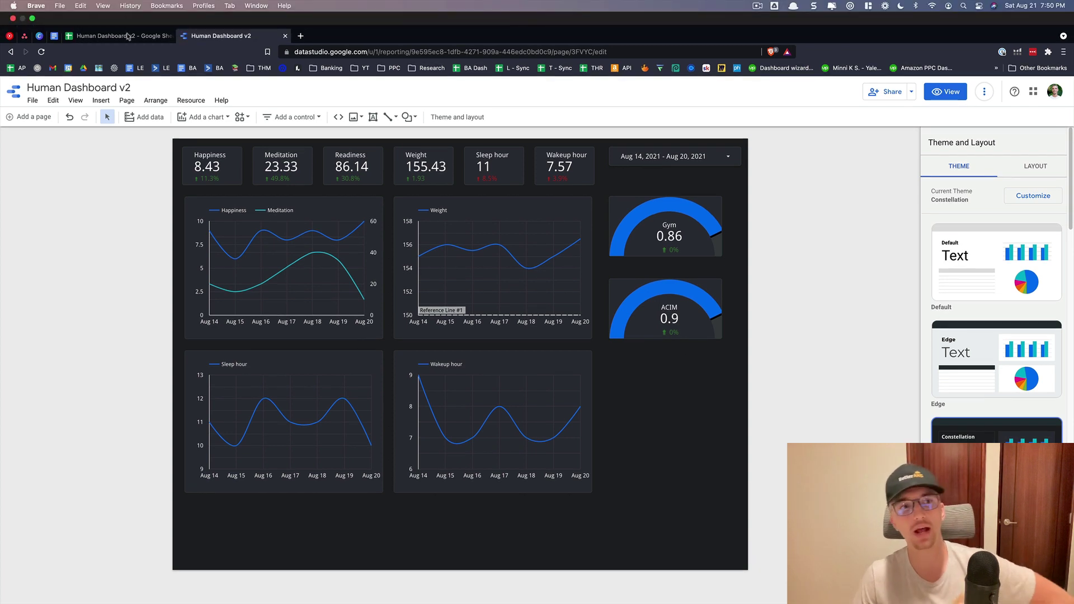
# - In the tracker, select the logged data rows A2:I18 and point out the Observations column
pyautogui.click(122, 10)
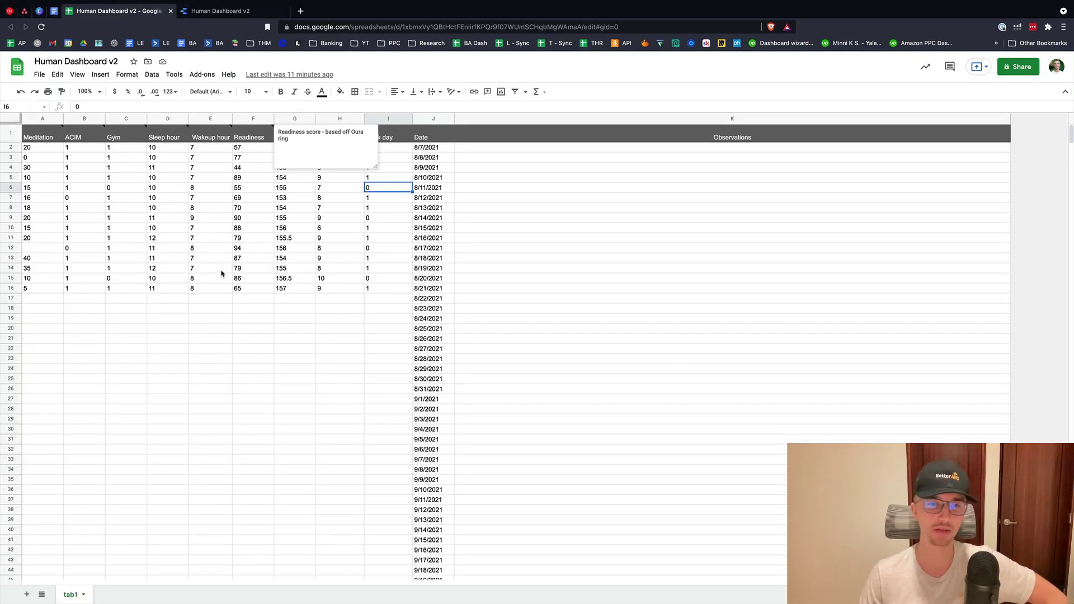
pyautogui.click(203, 331)
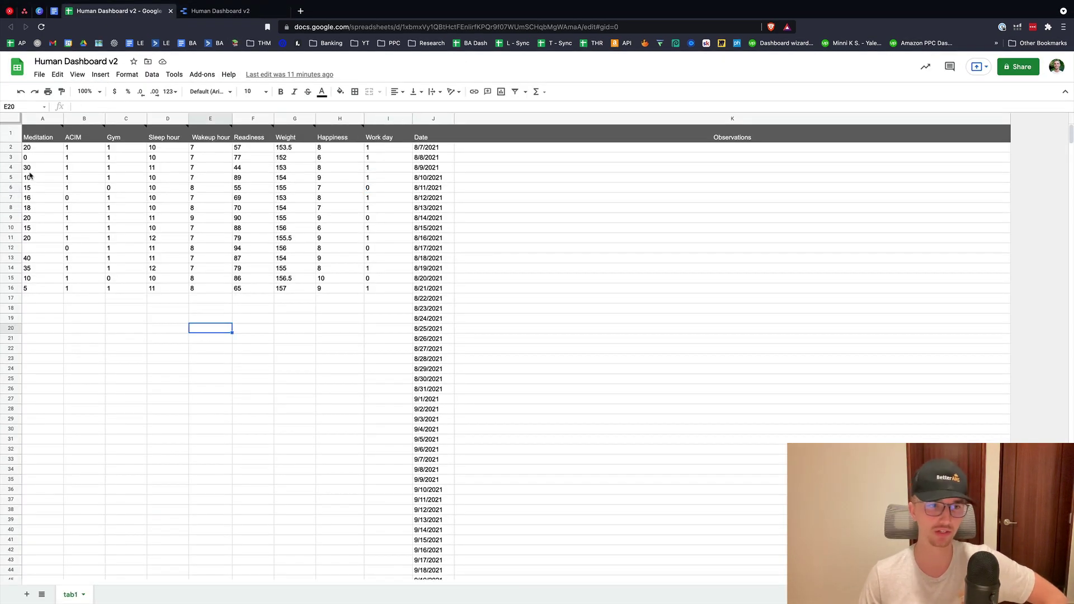
pyautogui.moveTo(35, 148); pyautogui.dragTo(442, 309)
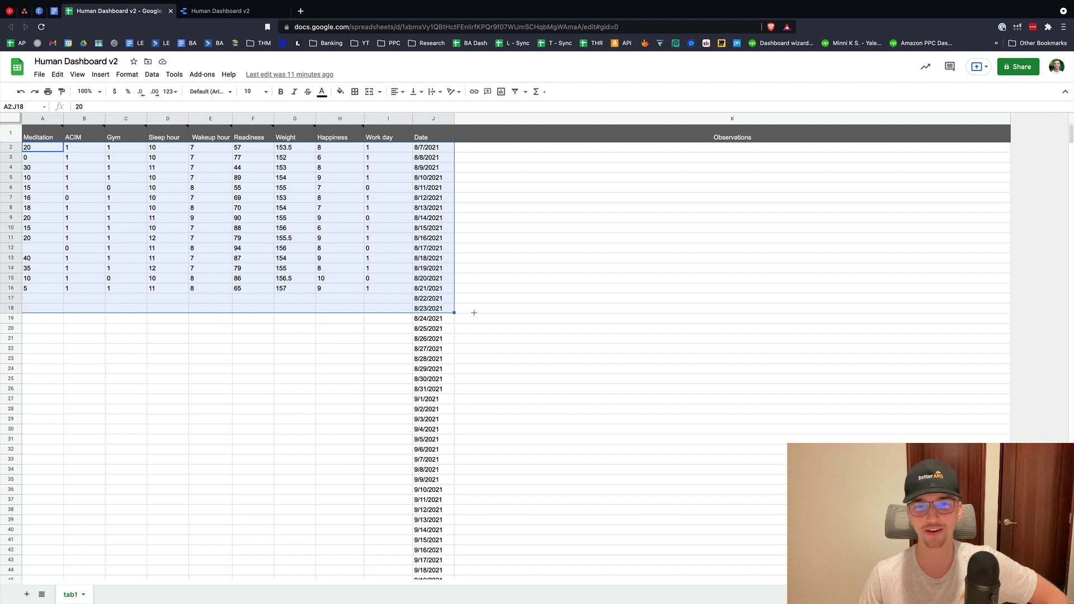
pyautogui.click(512, 309)
pyautogui.click(524, 410)
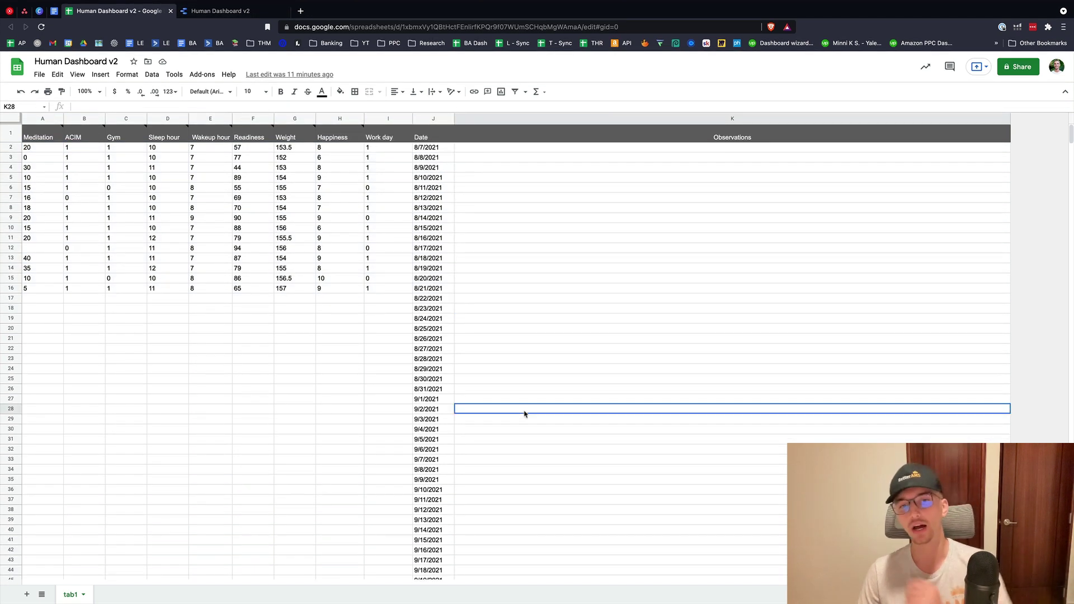
# - Enter 30 in the empty Meditation cell A12, then check the report and return
pyautogui.click(57, 250)
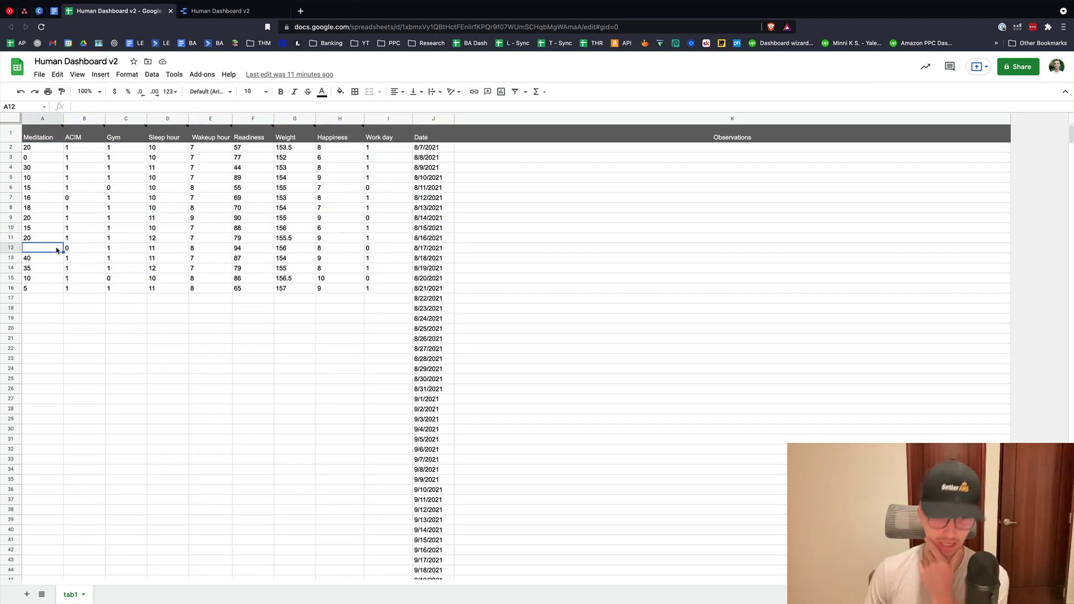
pyautogui.write('30')
pyautogui.press('Return')
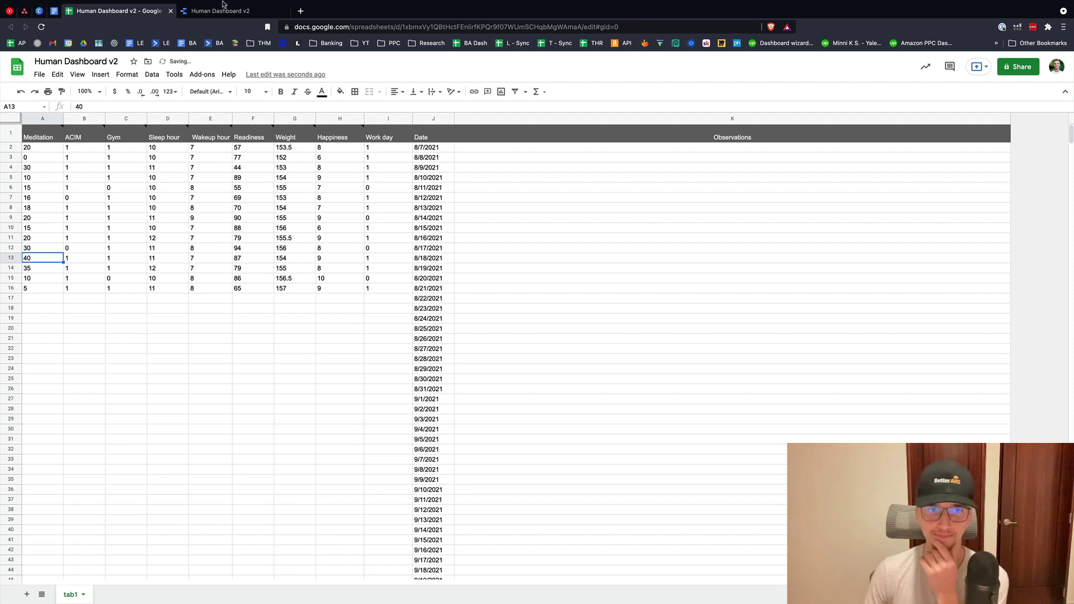
pyautogui.click(223, 12)
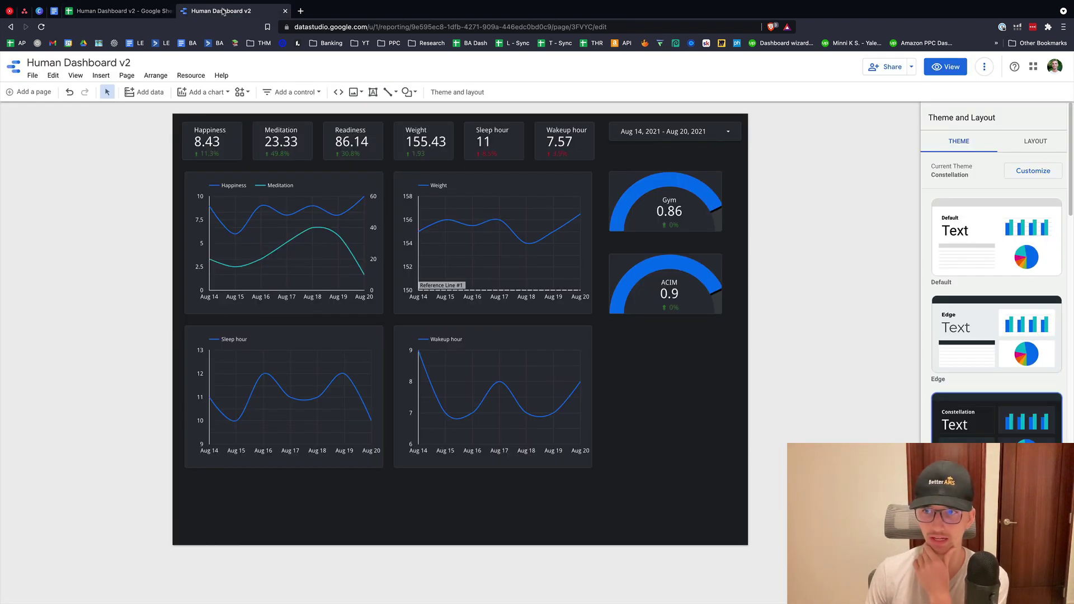
pyautogui.click(117, 12)
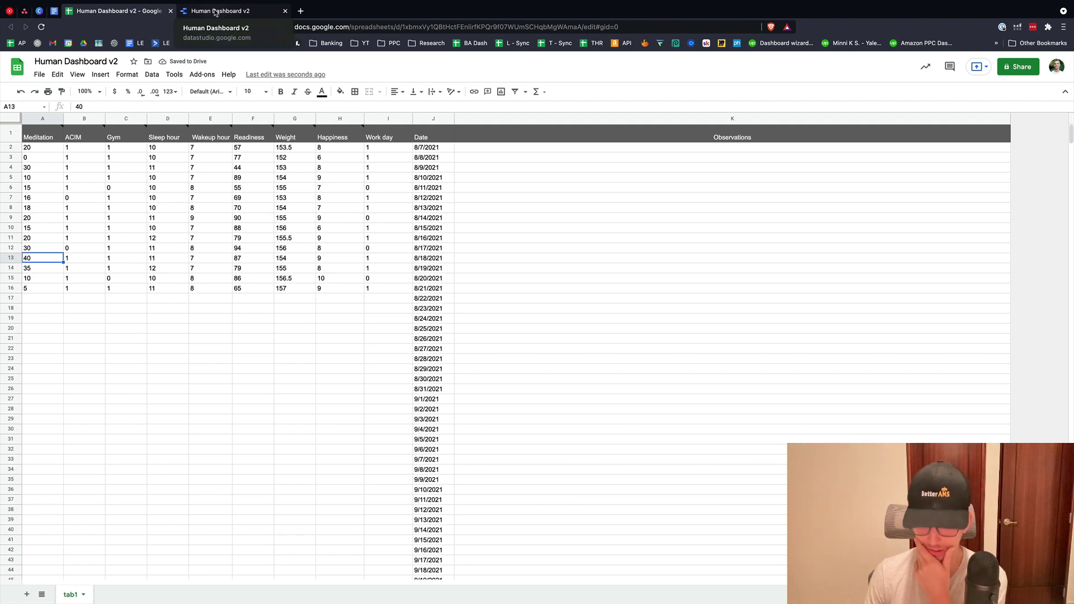
# - Return to the Human Dashboard v2 report, now showing a Meditation scorecard of 23.33
pyautogui.click(215, 11)
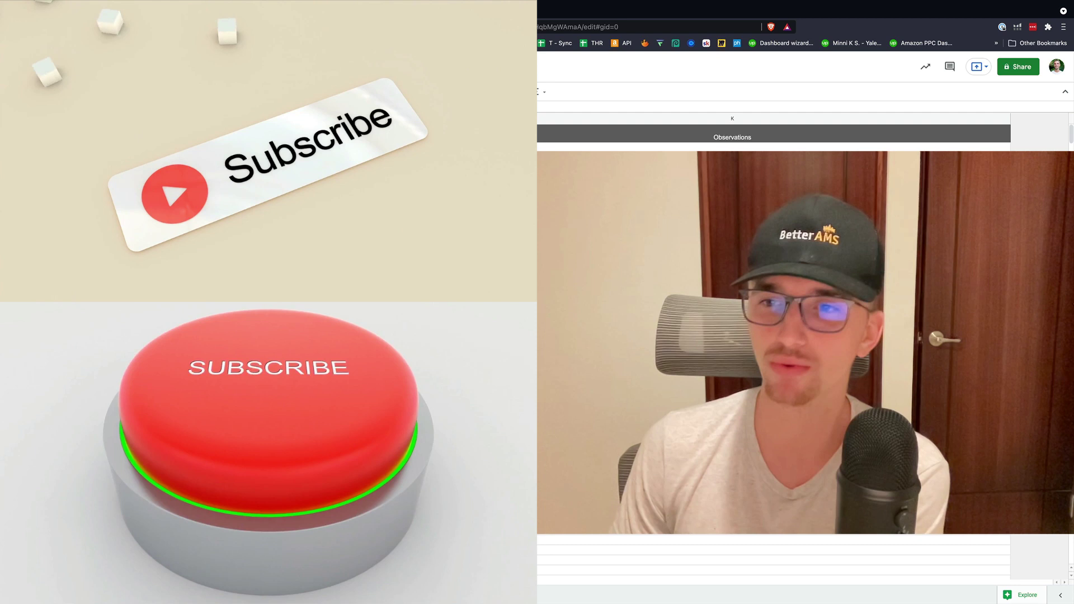
pyautogui.click(220, 12)
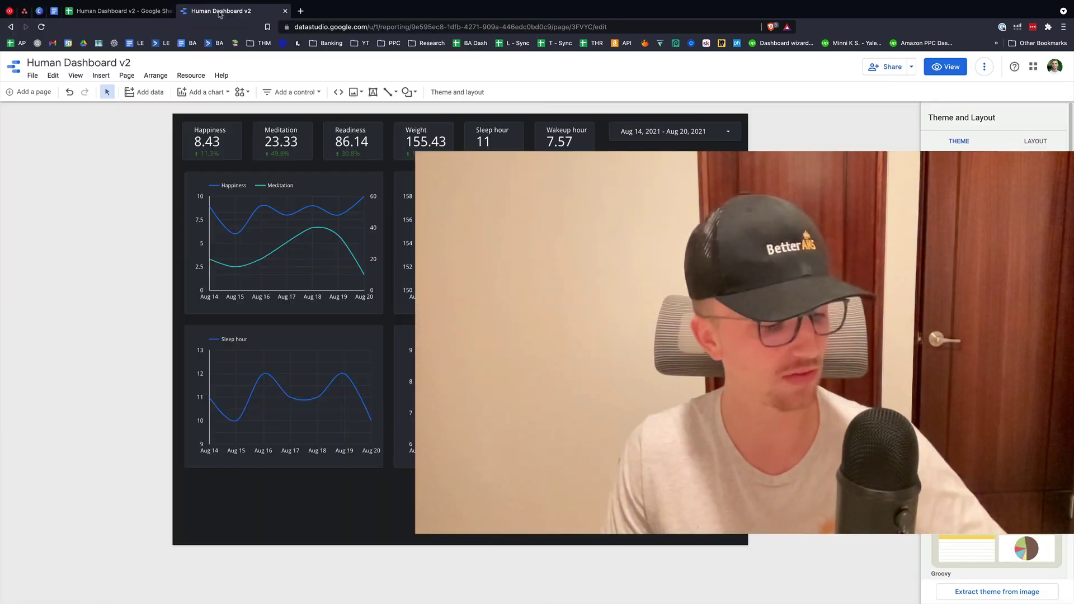